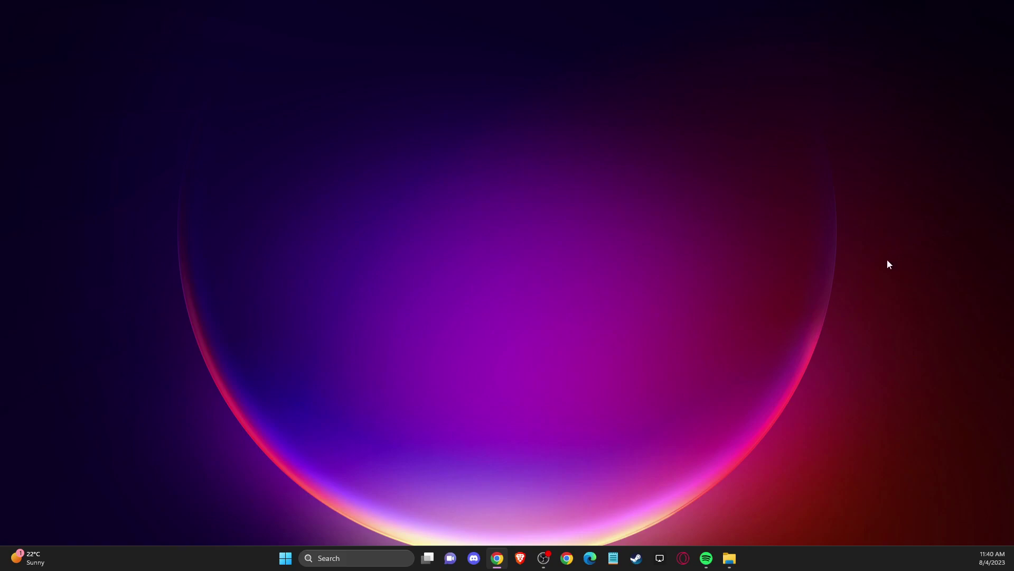
# Open the Windows Update settings, check for available updates and close Settings
pyautogui.click(390, 555)
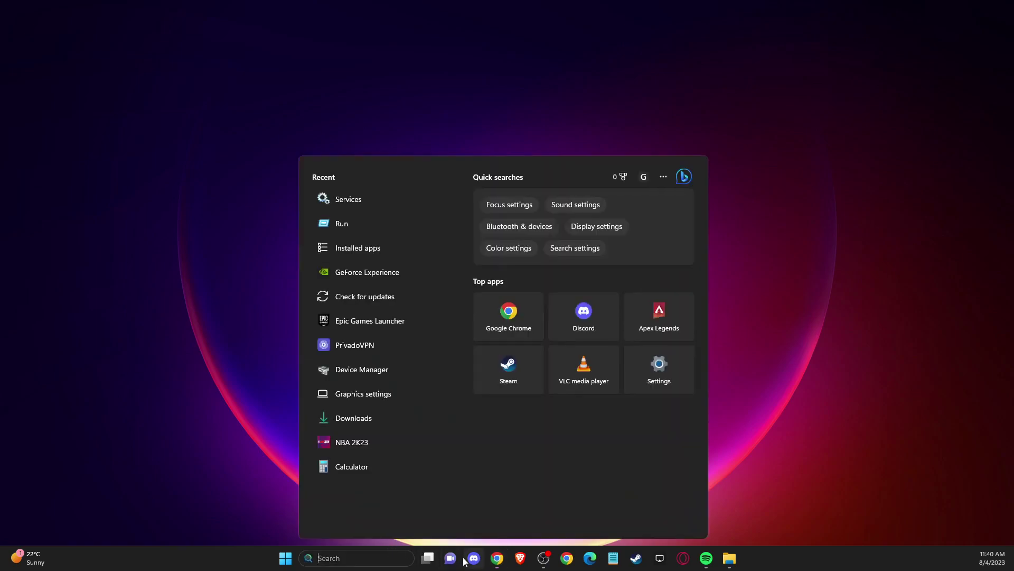
pyautogui.write('check')
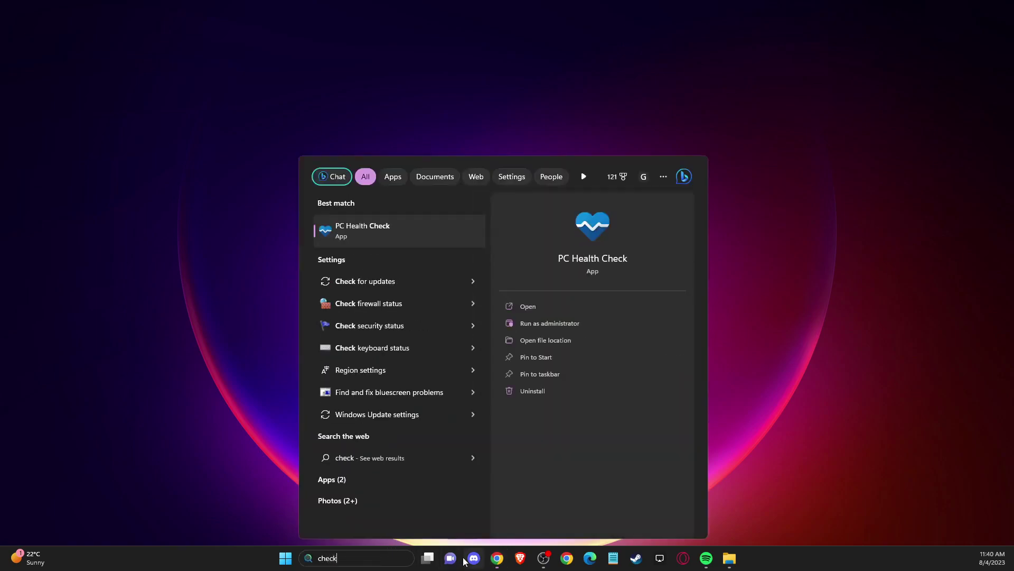
pyautogui.write(' for updates')
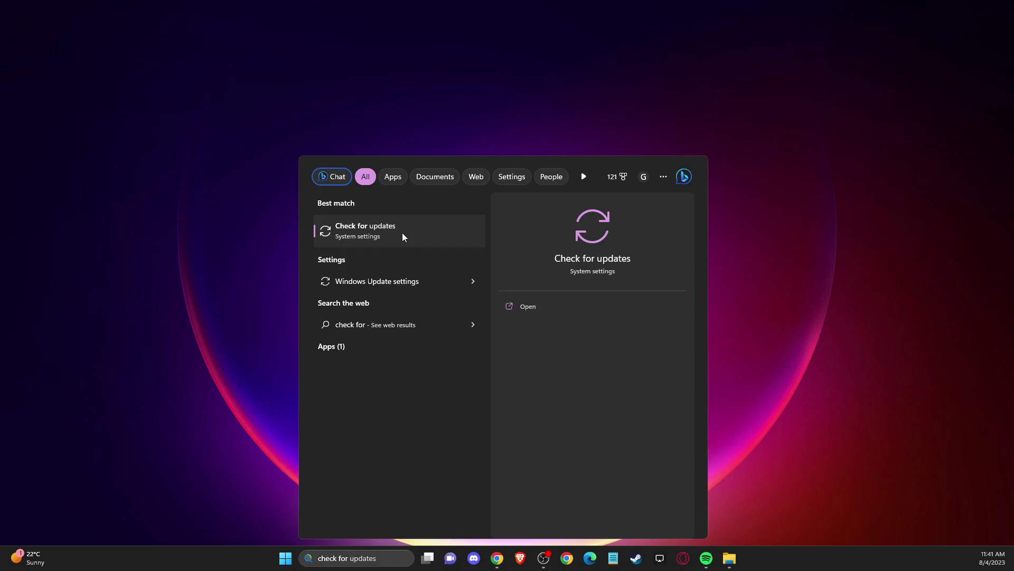
pyautogui.click(402, 233)
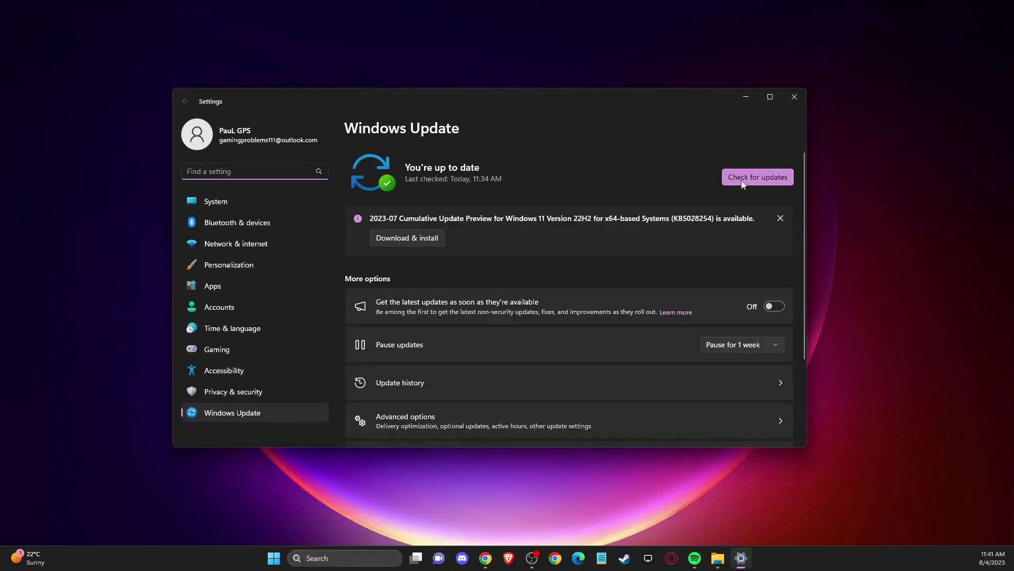
pyautogui.click(758, 177)
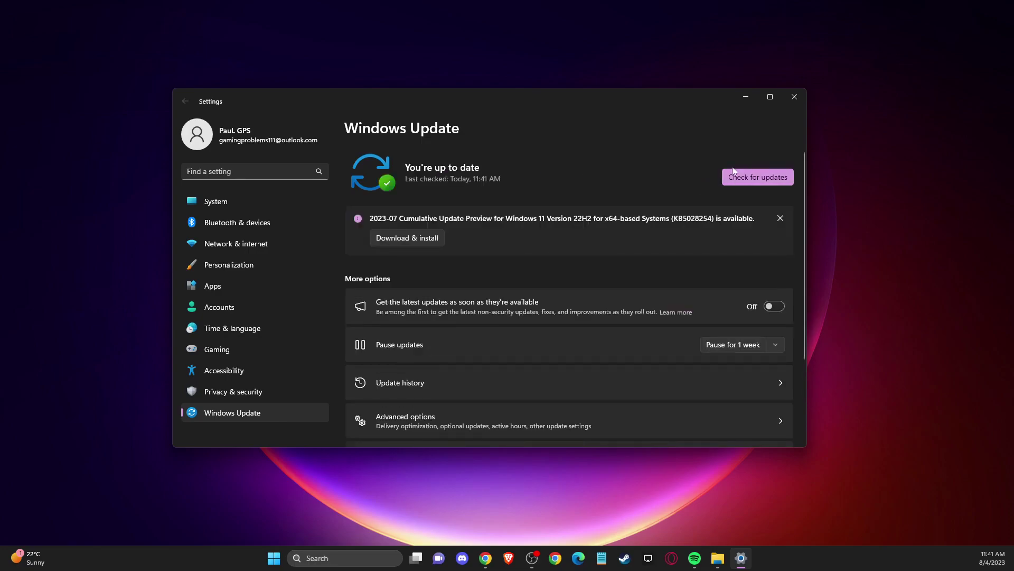
pyautogui.click(793, 100)
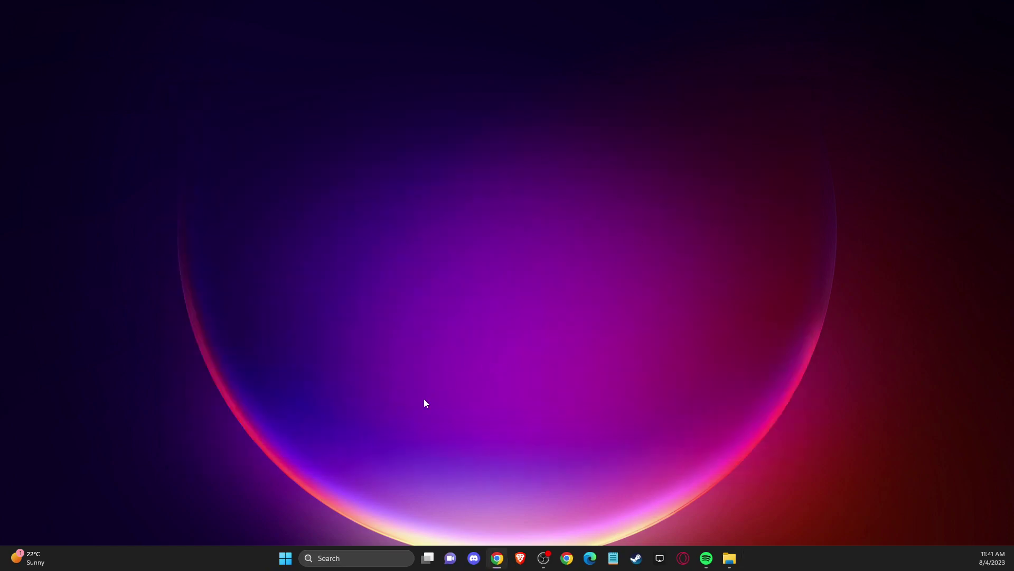
# Open GeForce Experience, check for graphics driver updates and close the application
pyautogui.click(354, 558)
pyautogui.write('gef')
pyautogui.click(344, 243)
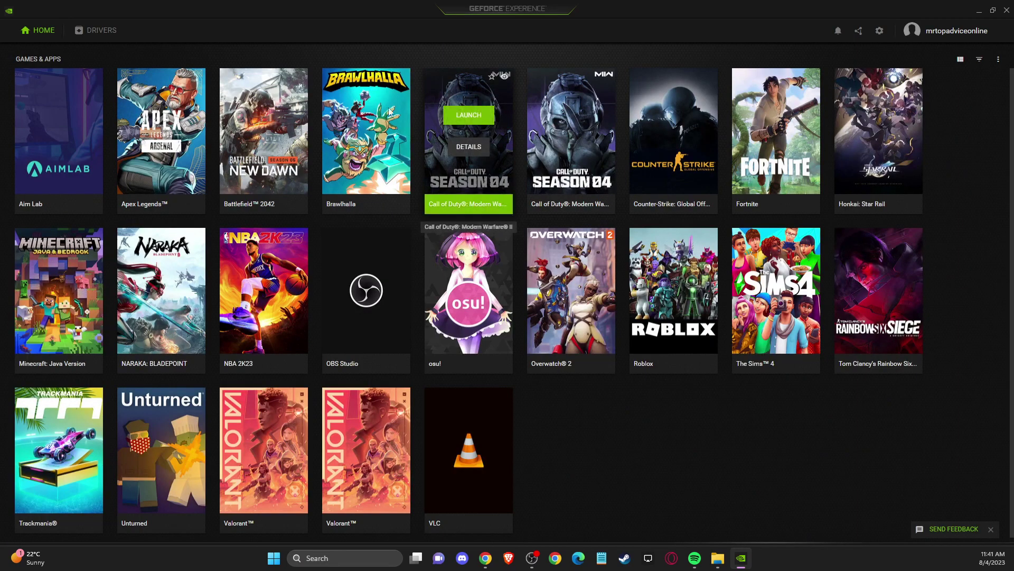
pyautogui.click(94, 30)
pyautogui.click(751, 61)
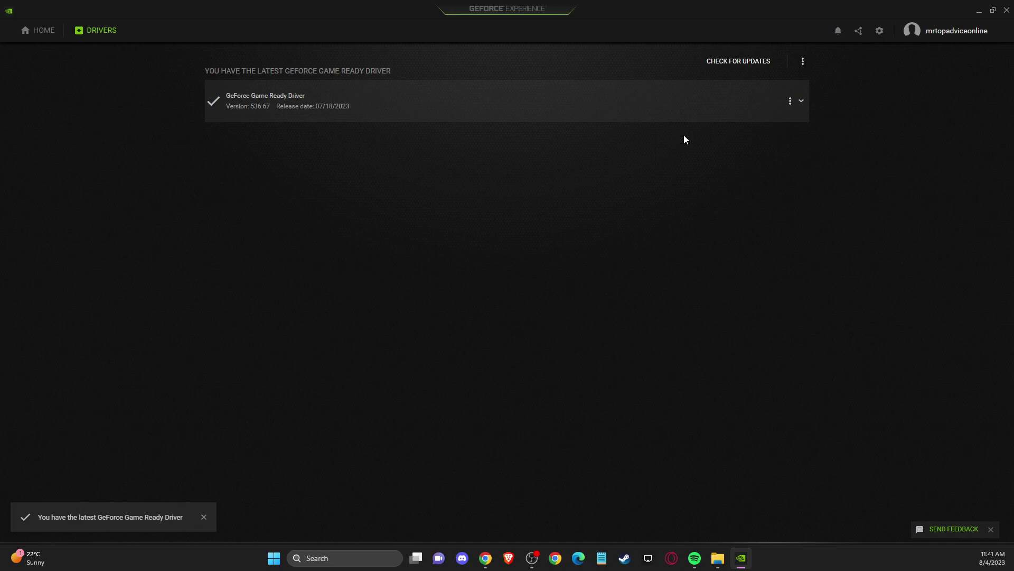
pyautogui.click(1007, 10)
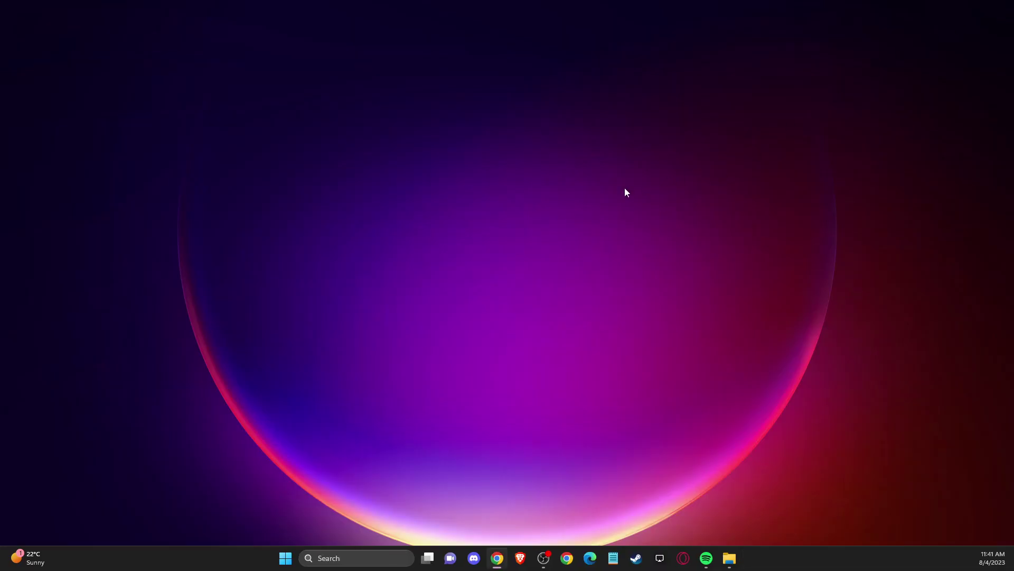
# Open Device Manager and expand the Display adapters category
pyautogui.click(374, 563)
pyautogui.write('de')
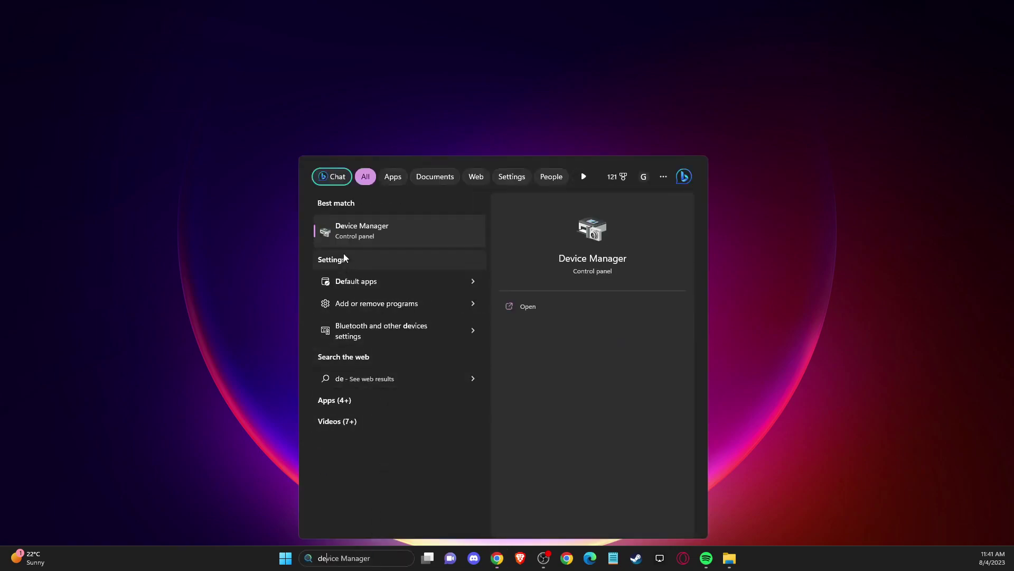
pyautogui.press('Return')
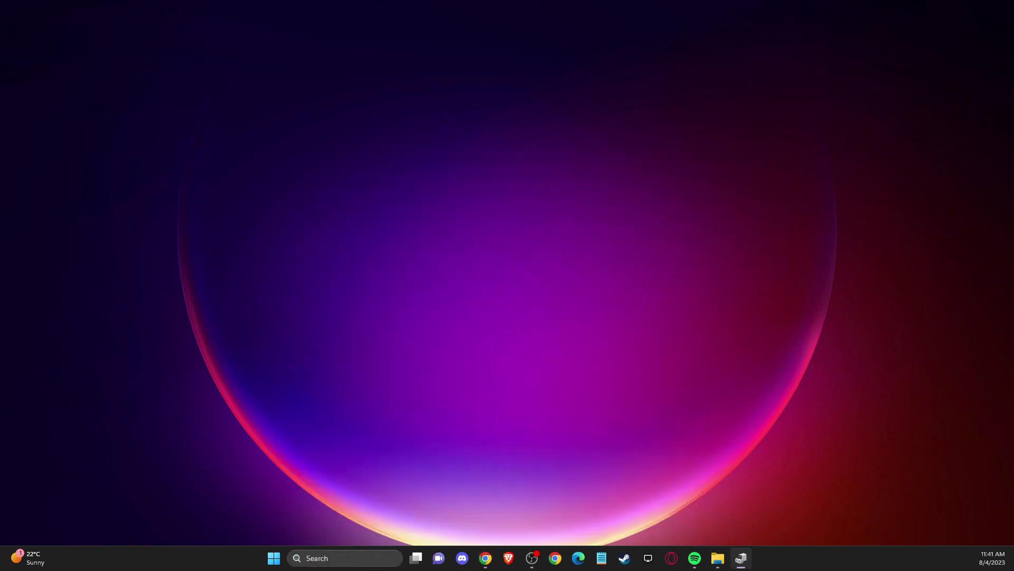
pyautogui.doubleClick(379, 228)
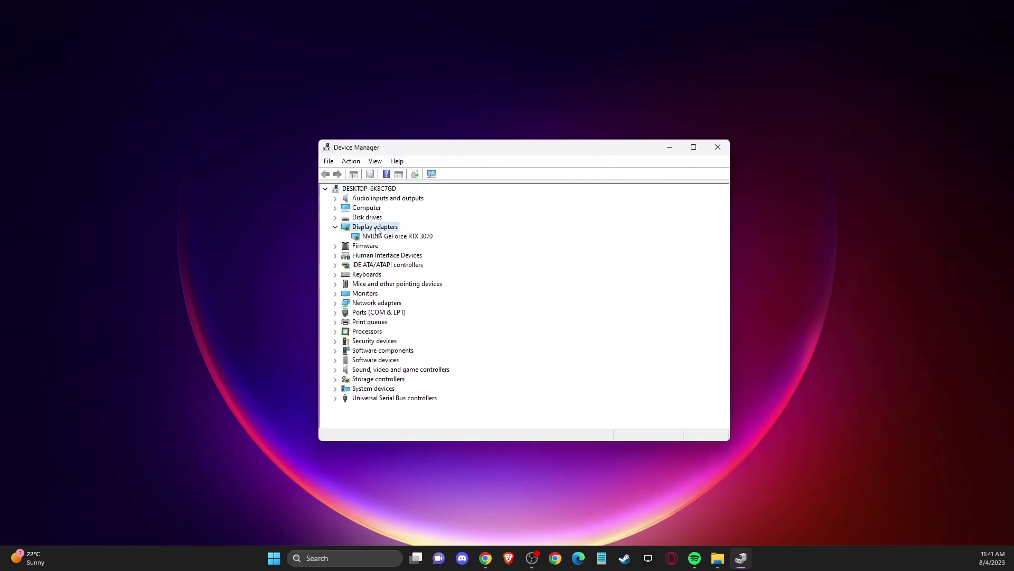
# Search automatically for updated drivers for the NVIDIA GeForce RTX 3070 and close Device Manager
pyautogui.rightClick(386, 239)
pyautogui.click(406, 247)
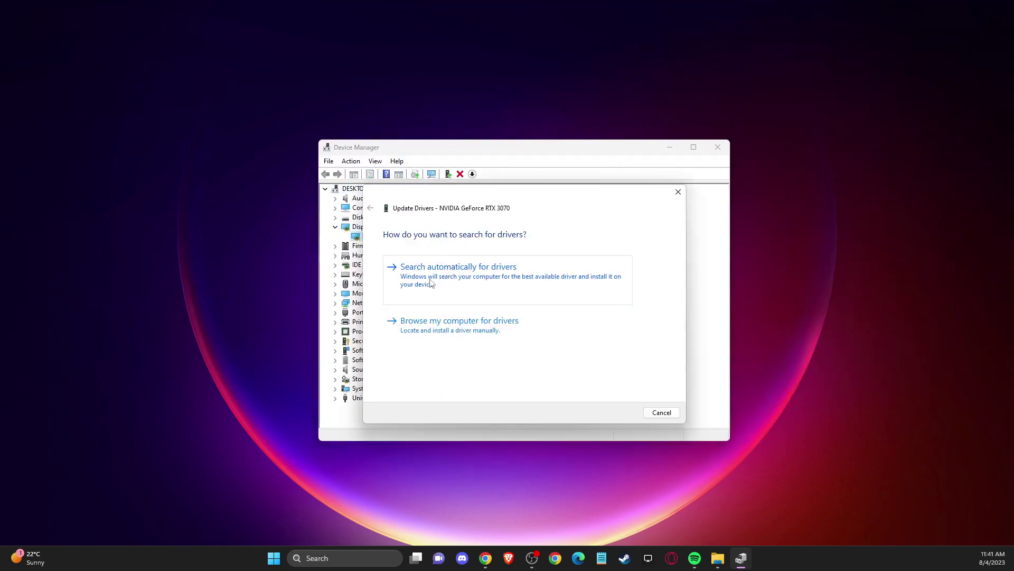
pyautogui.click(477, 287)
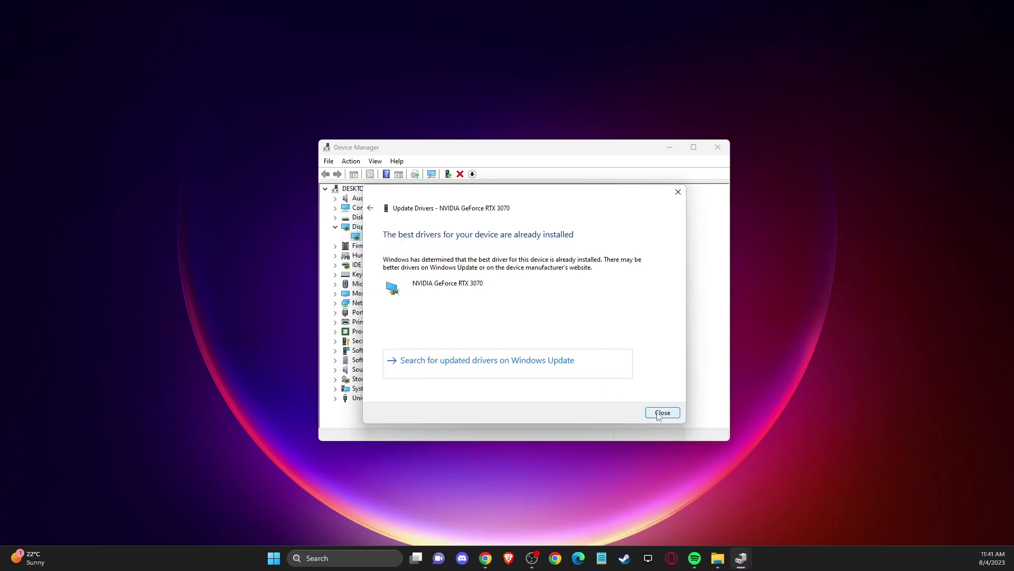
pyautogui.click(660, 414)
pyautogui.click(717, 146)
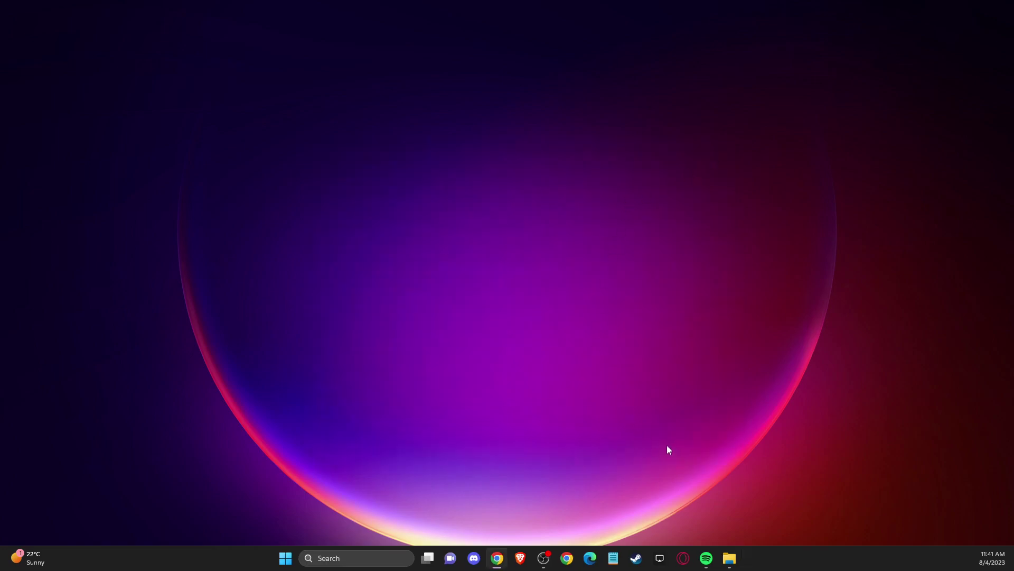
# Switch to Steam and open the Installed Files properties of Grand Theft Auto V
pyautogui.click(637, 558)
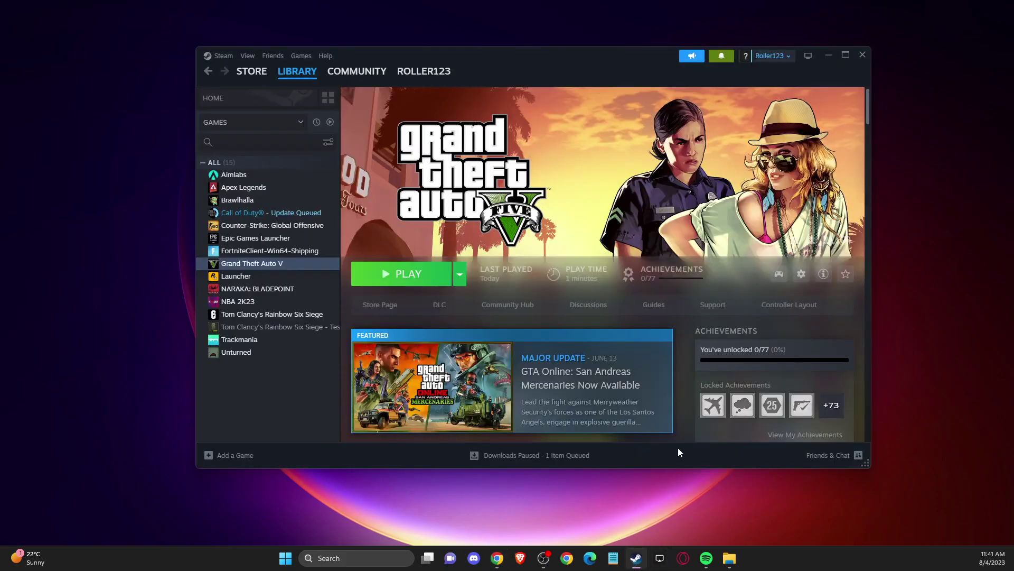
pyautogui.rightClick(265, 267)
pyautogui.click(290, 342)
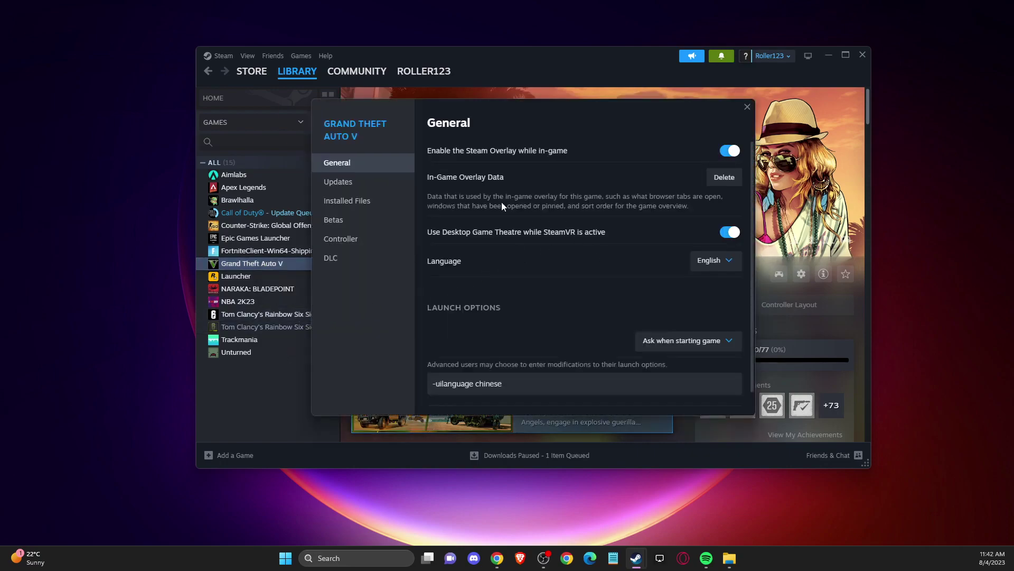
pyautogui.click(364, 201)
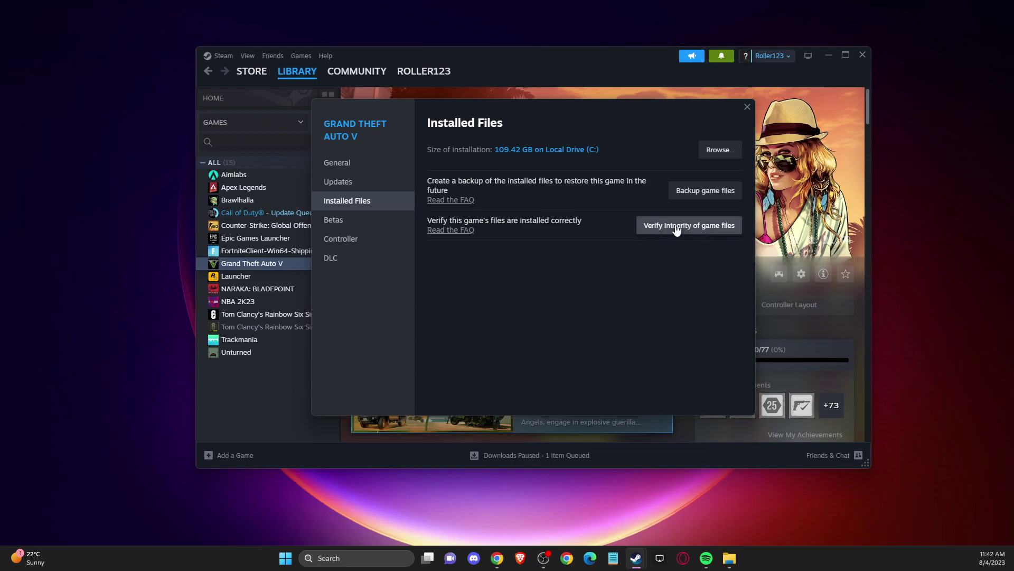
# Open the Epic Games Launcher, inspect the file verification option in Fortnite's Manage dialog and close the dialog
pyautogui.click(380, 554)
pyautogui.write('epic')
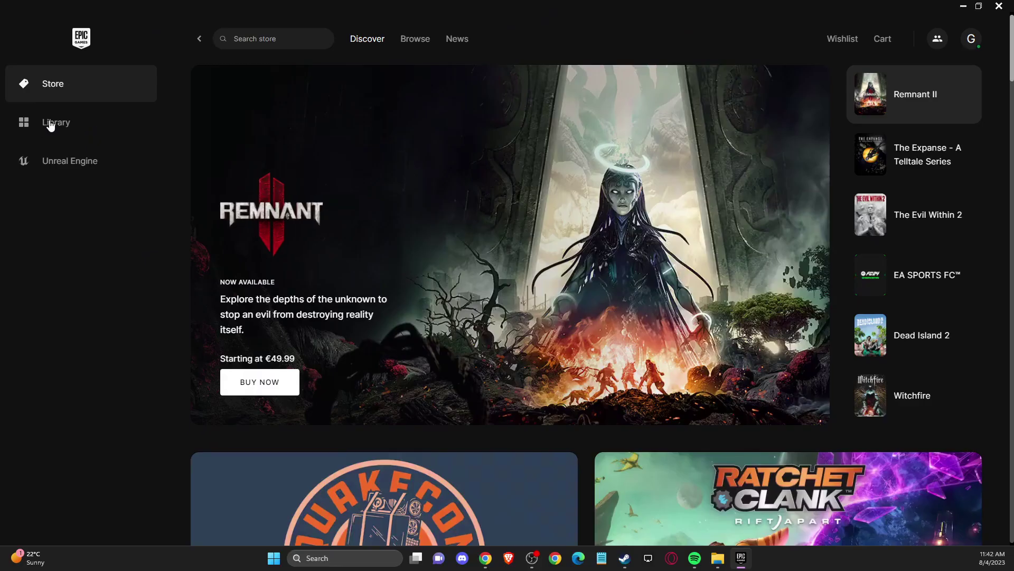
pyautogui.click(72, 138)
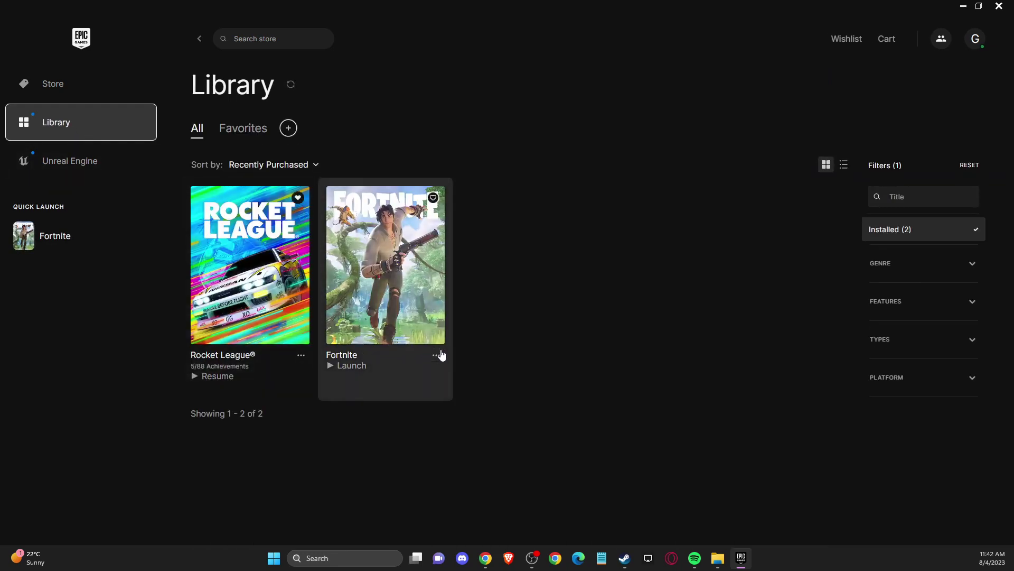
pyautogui.click(436, 360)
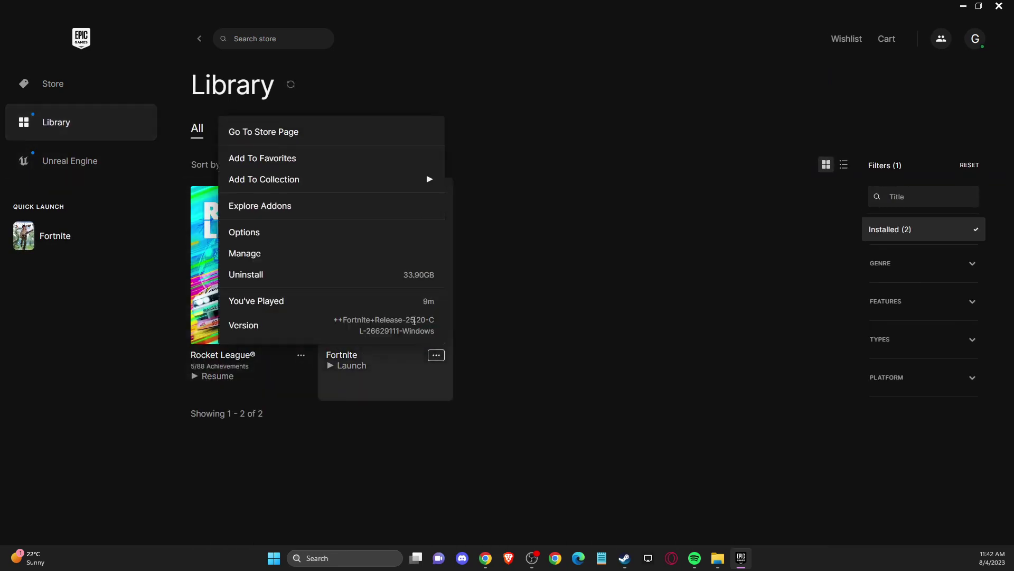
pyautogui.click(249, 254)
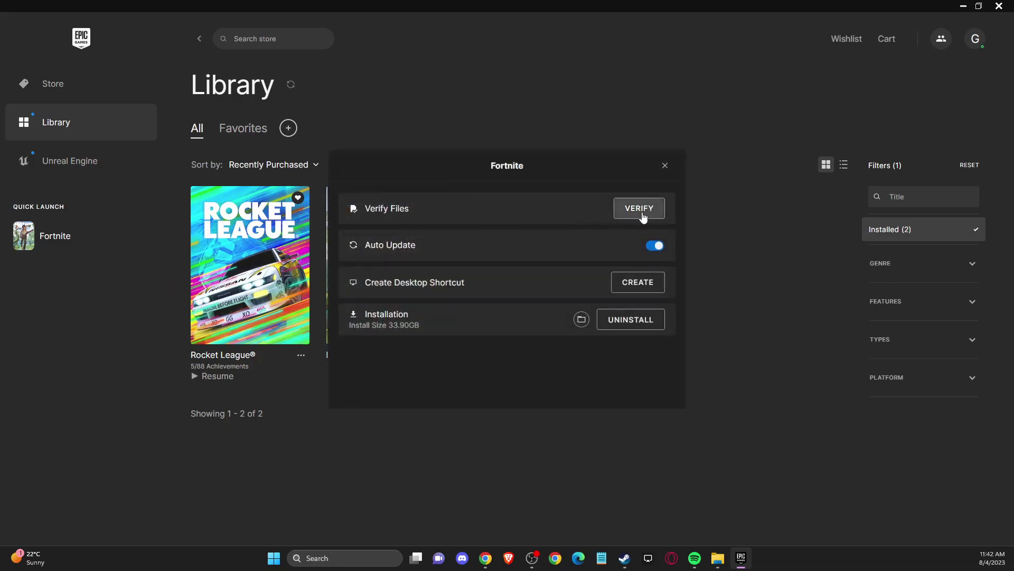
pyautogui.click(665, 165)
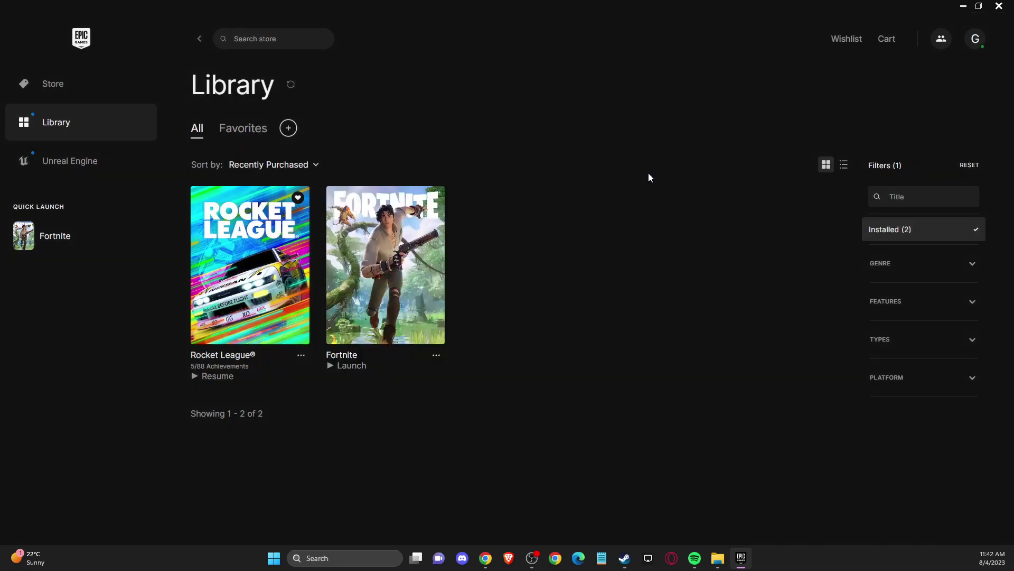
# Minimise the Epic Games Launcher, and close the Grand Theft Auto V properties and the Steam window
pyautogui.click(963, 6)
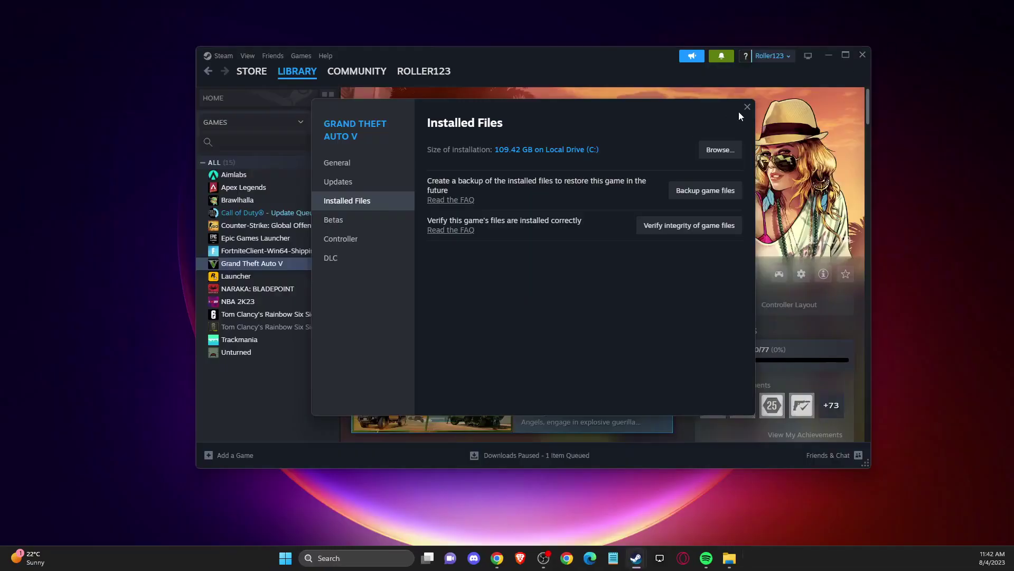
pyautogui.click(747, 107)
pyautogui.click(862, 54)
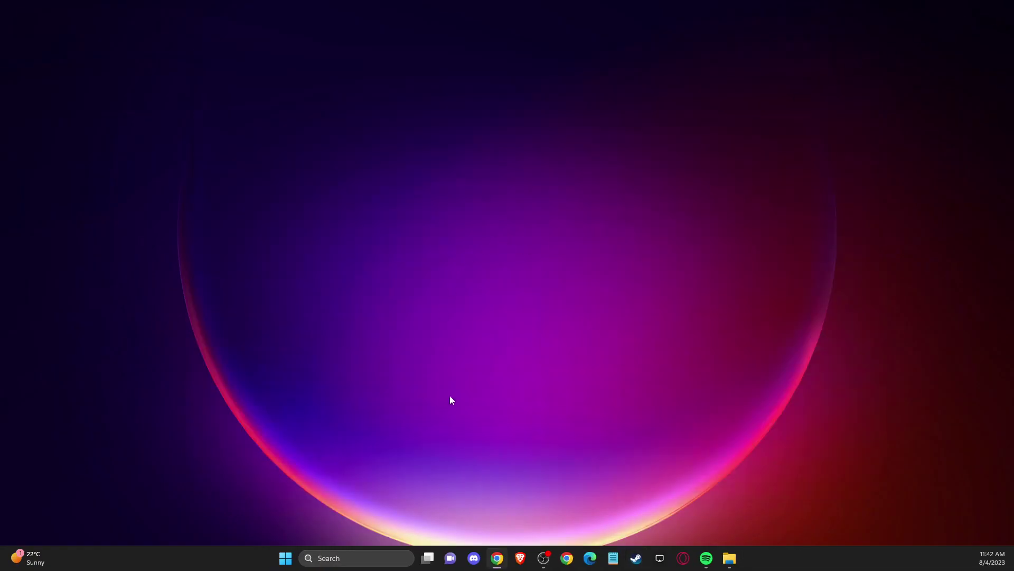
# Open the %APPDATA% folder with the Run command and go to the Local folder inside AppData
pyautogui.click(350, 558)
pyautogui.write('run')
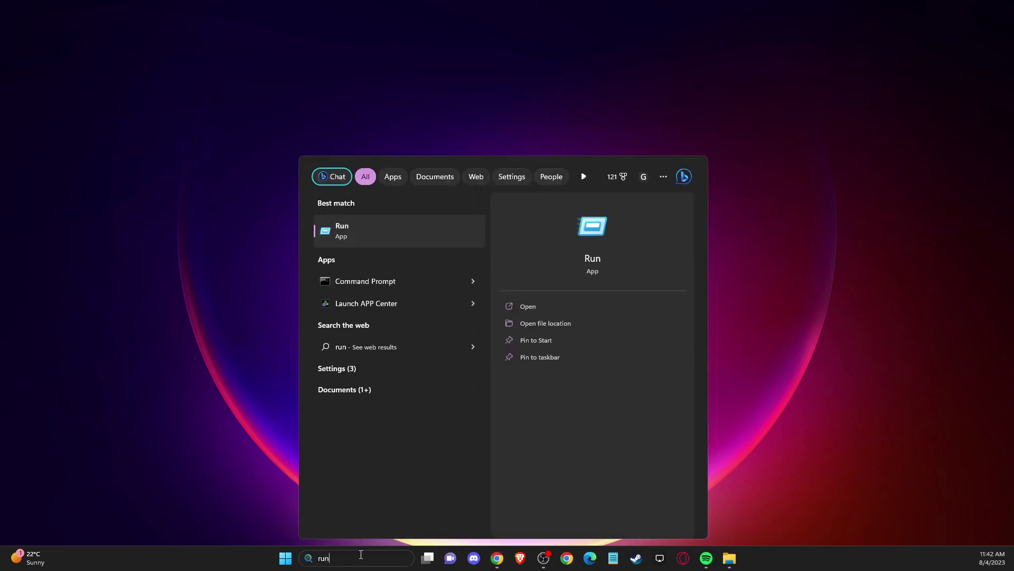
pyautogui.click(340, 231)
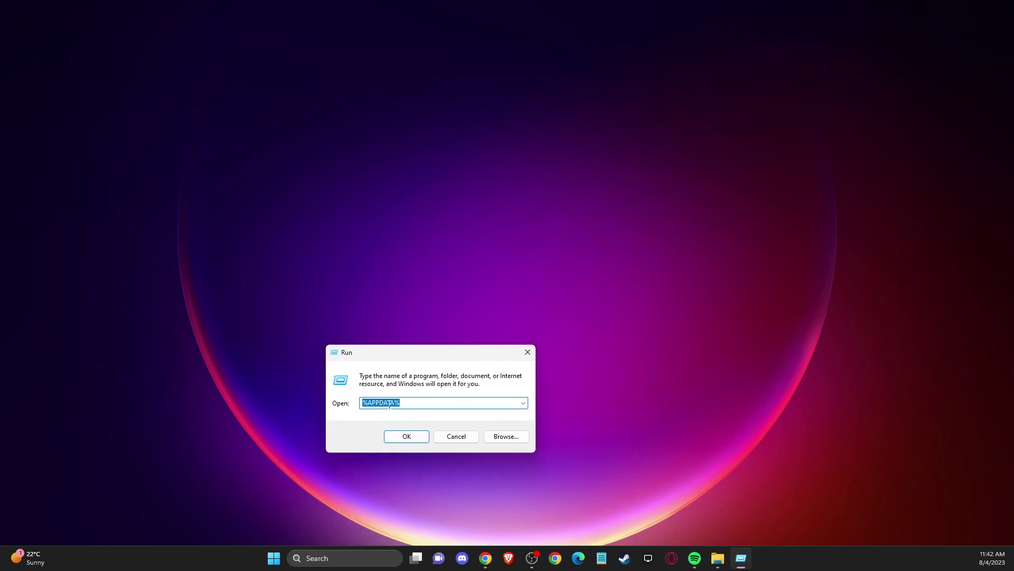
pyautogui.click(406, 437)
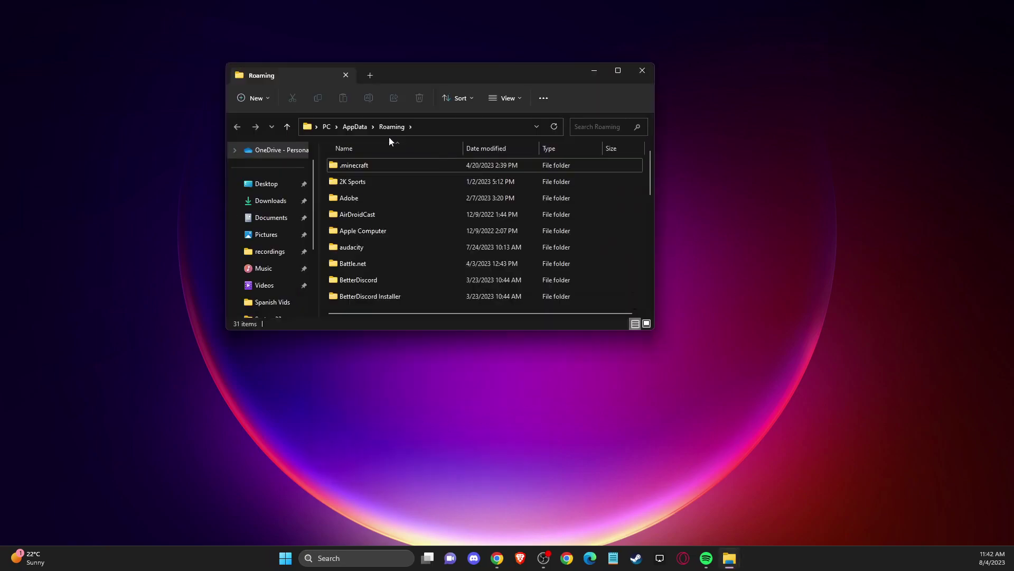
pyautogui.click(357, 127)
pyautogui.doubleClick(346, 165)
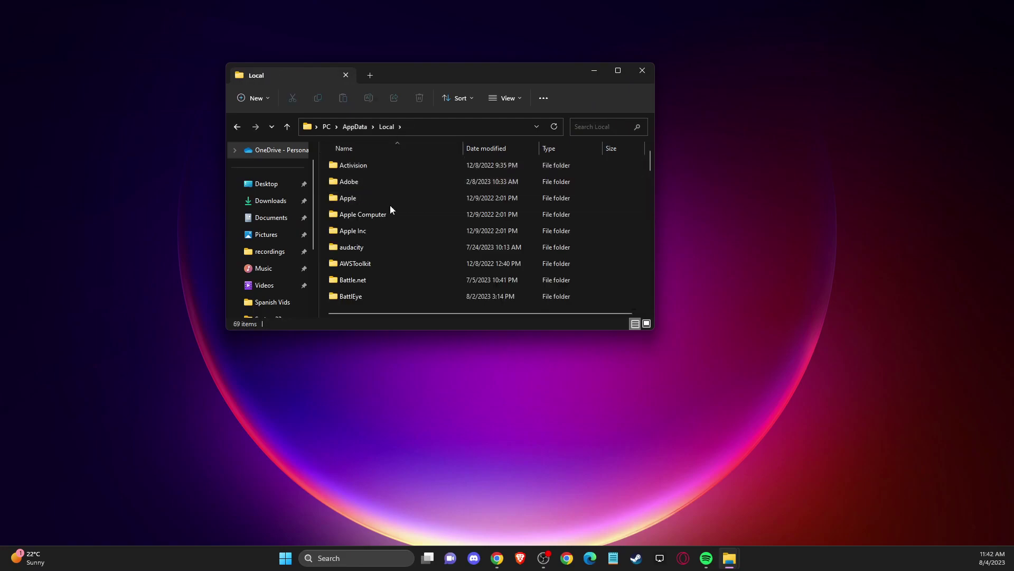
# Delete the Rockstar Games folder from AppData's Local folder
pyautogui.scroll(-10, 388, 198)
pyautogui.write('ros')
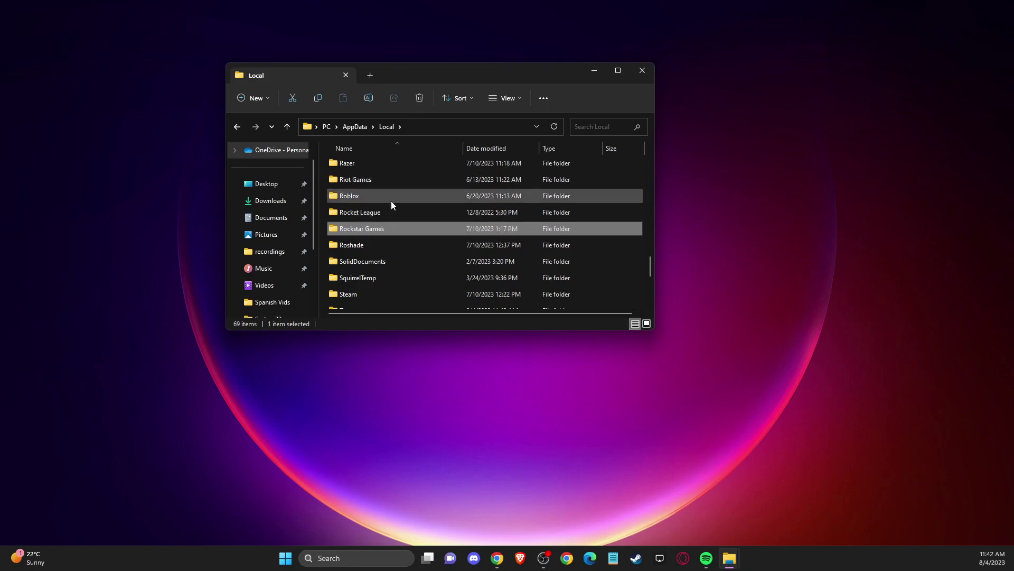
pyautogui.write('rrob')
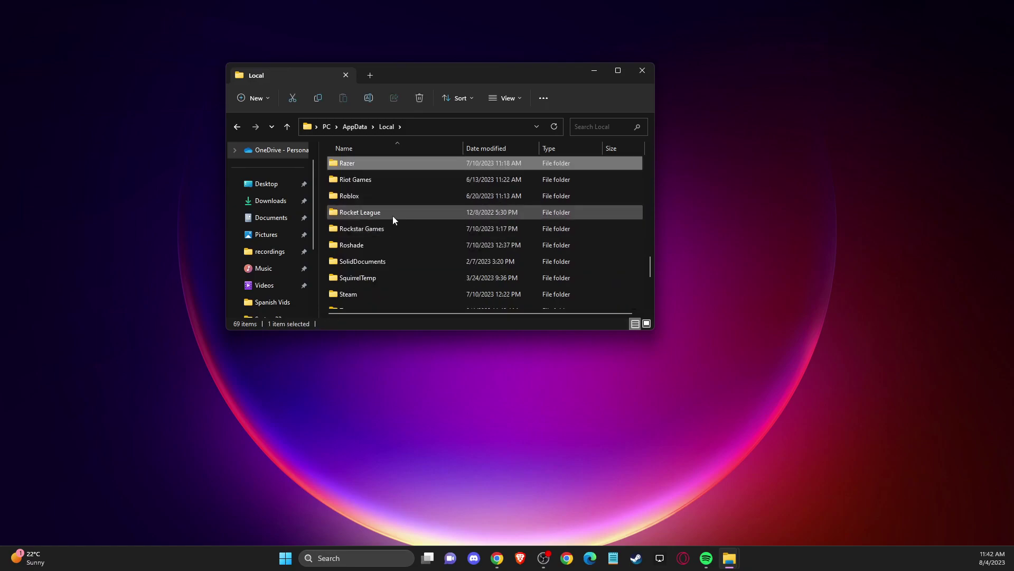
pyautogui.click(394, 216)
pyautogui.click(353, 230)
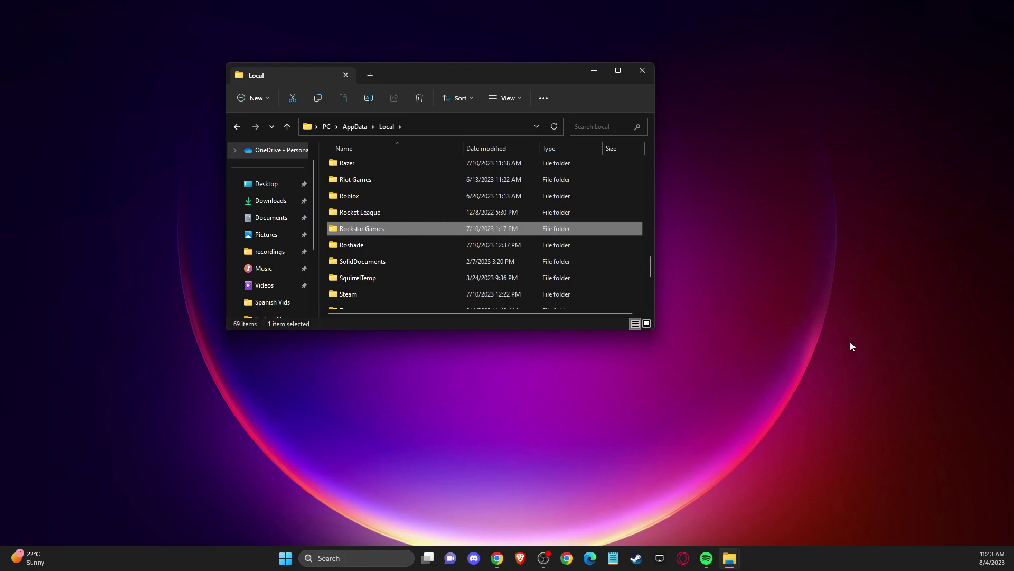
pyautogui.rightClick(385, 230)
pyautogui.rightClick(394, 244)
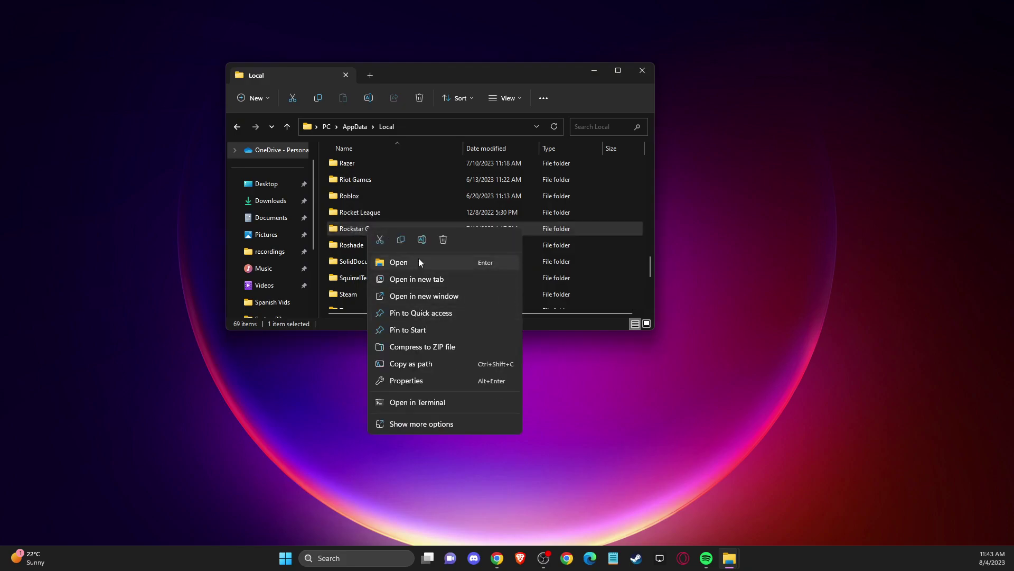
pyautogui.click(444, 240)
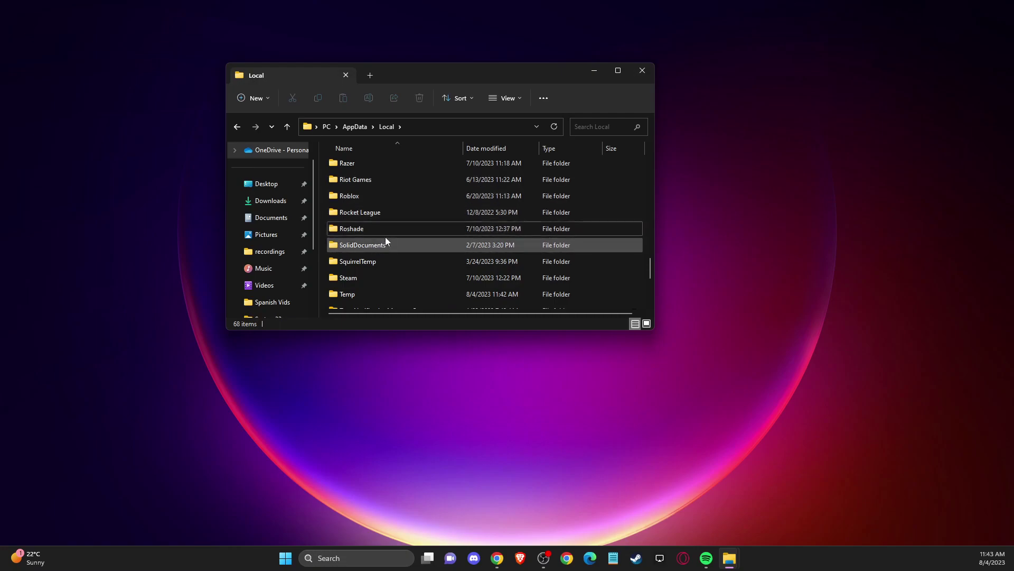
# Inspect the installed files options in Grand Theft Auto V's Steam properties, and close the properties, Steam and the Local folder window
pyautogui.click(642, 562)
pyautogui.rightClick(290, 264)
pyautogui.click(330, 342)
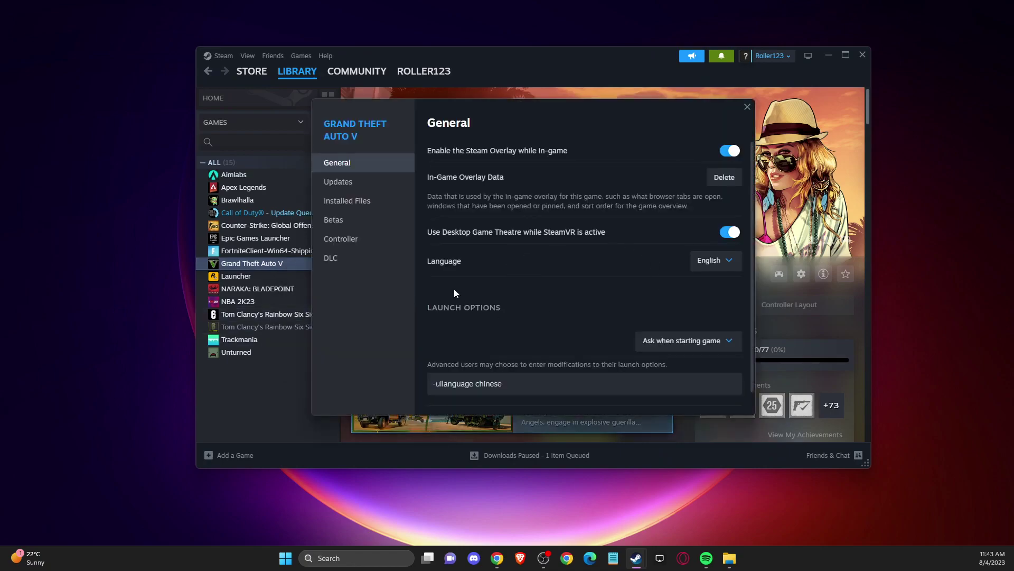
pyautogui.click(357, 201)
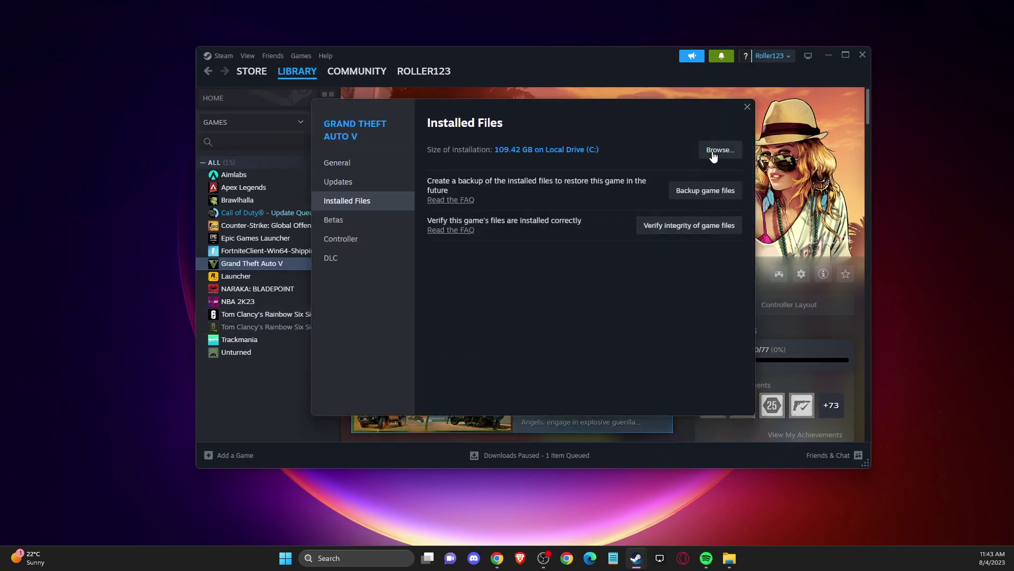
pyautogui.click(747, 107)
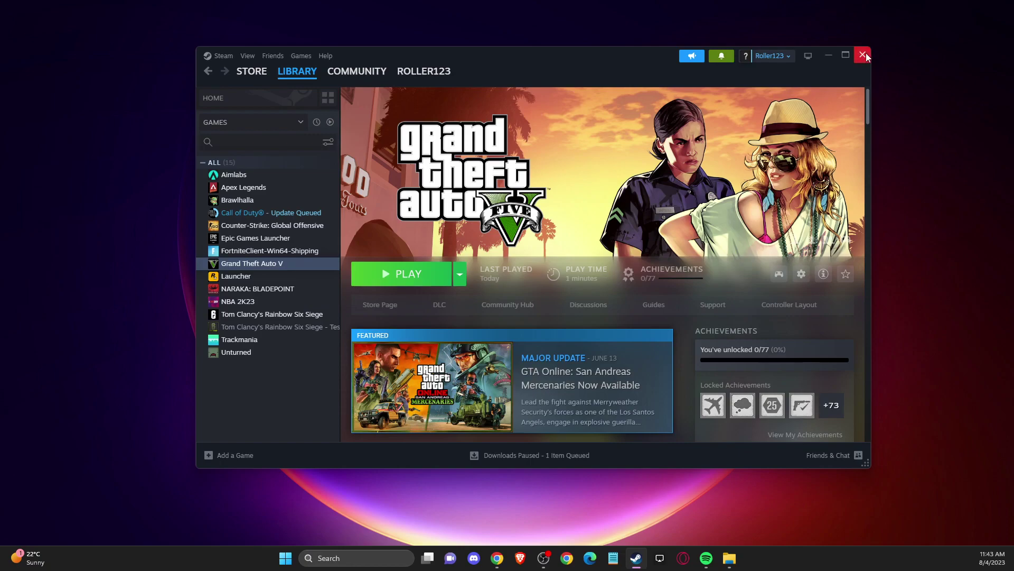
pyautogui.click(864, 56)
pyautogui.click(646, 72)
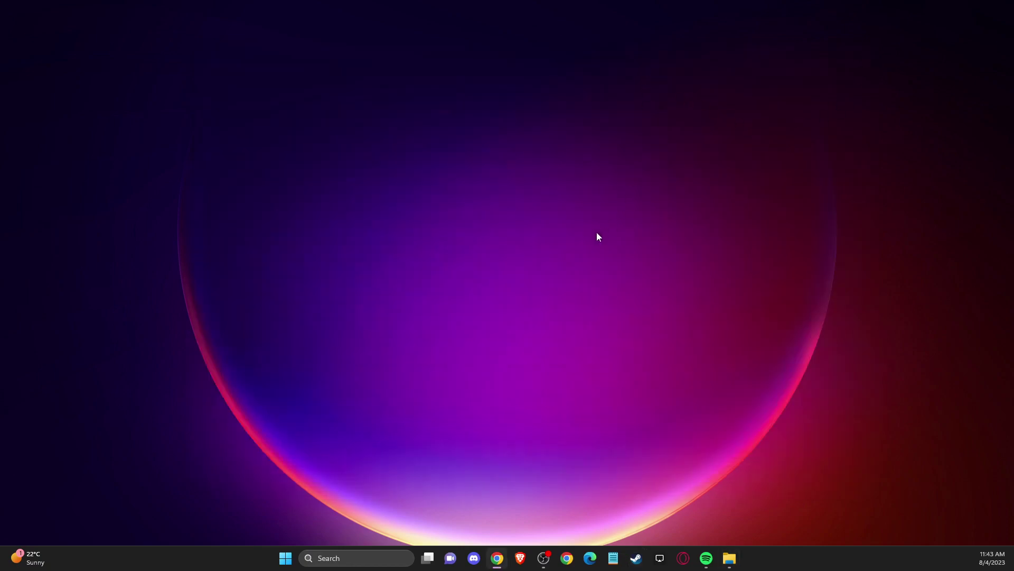
# Search Windows for "services", open Services and select the Rockstar Game Library Service in the list
pyautogui.click(360, 554)
pyautogui.write('services')
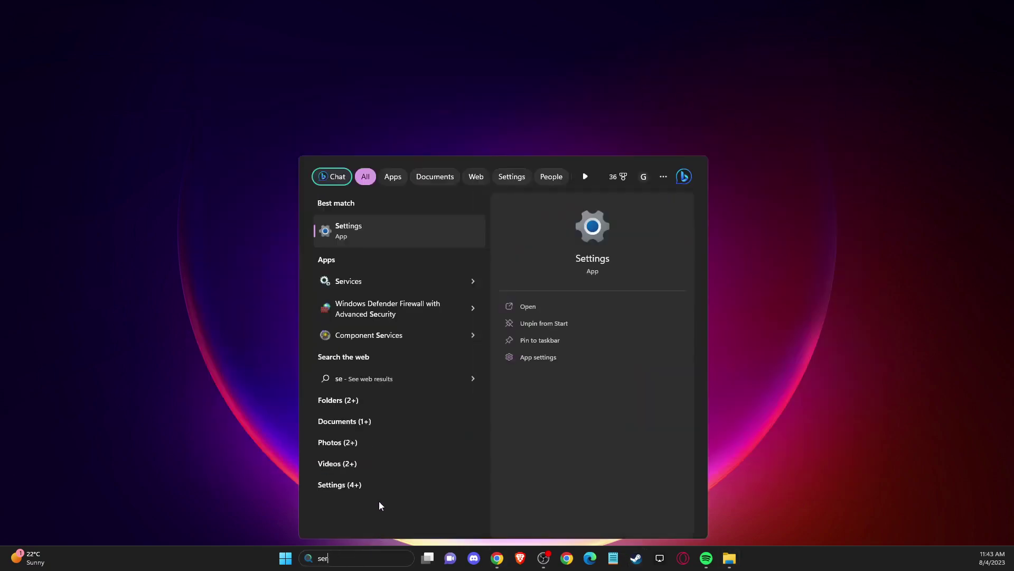
pyautogui.click(347, 239)
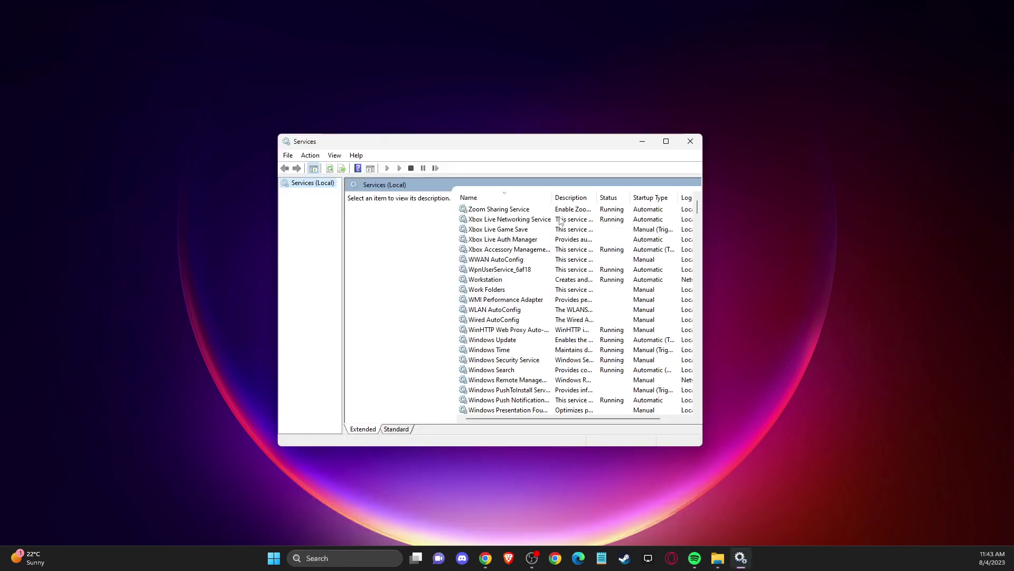
pyautogui.click(511, 252)
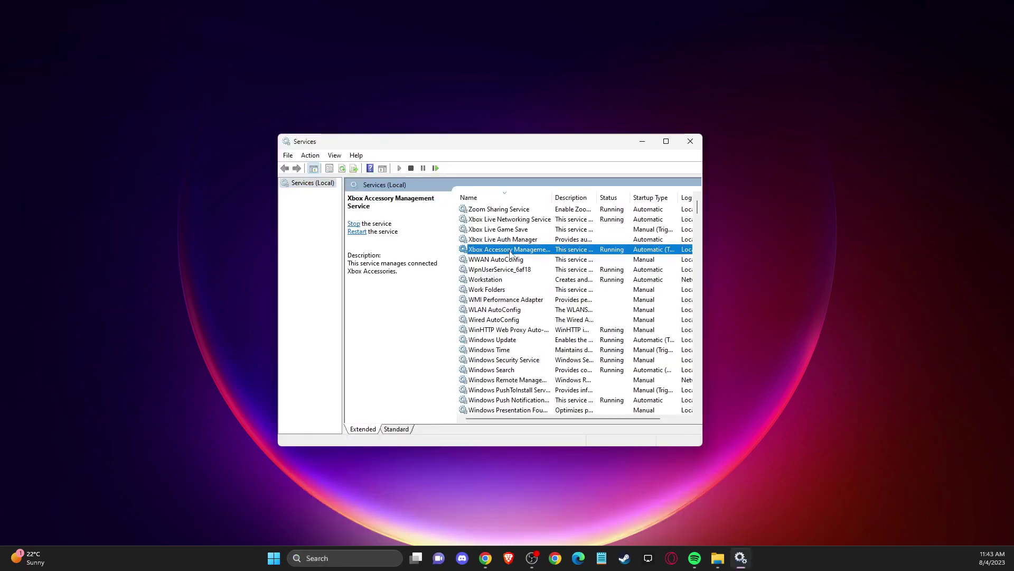
pyautogui.press('r')
pyautogui.press('r')
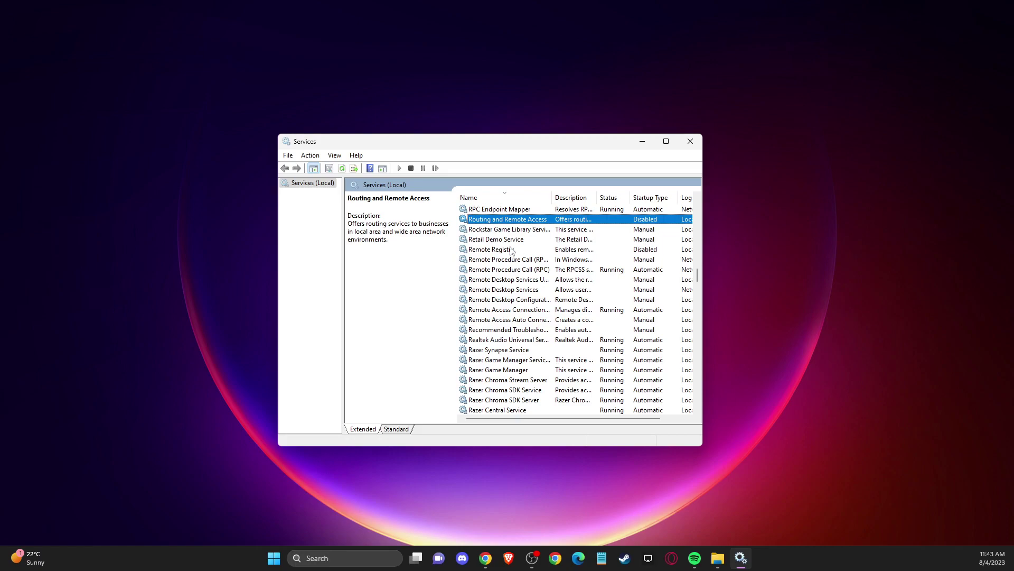
pyautogui.click(485, 232)
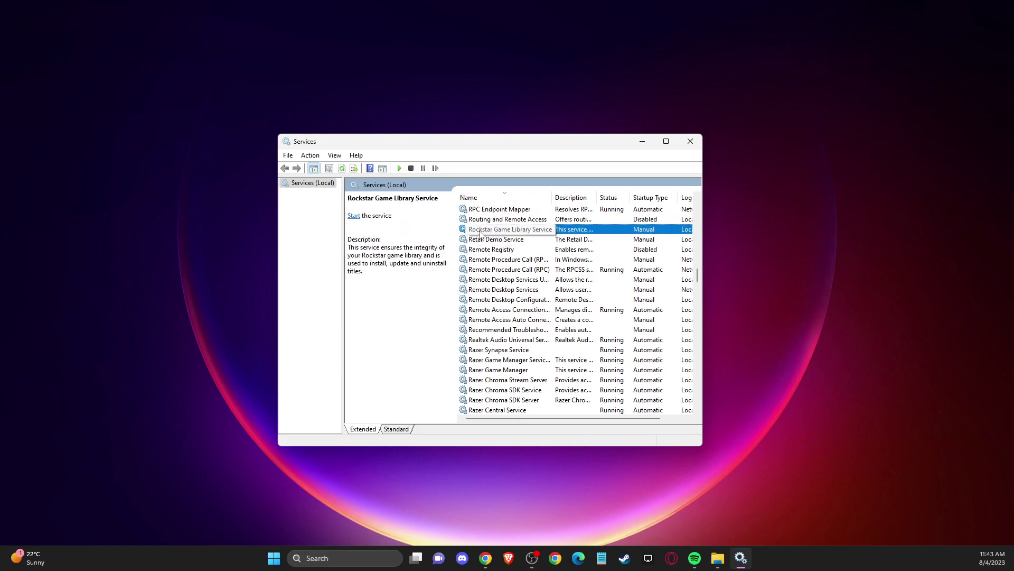
# Choose Automatic as the Rockstar Game Library Service's startup type and start the service, cancelling its properties dialog and closing Services to finish
pyautogui.rightClick(481, 233)
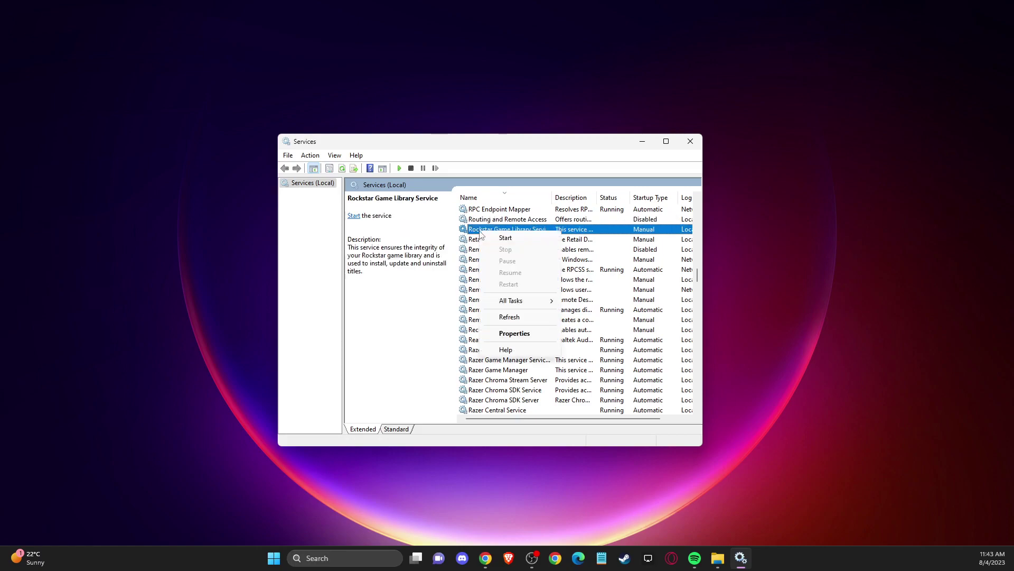
pyautogui.click(510, 338)
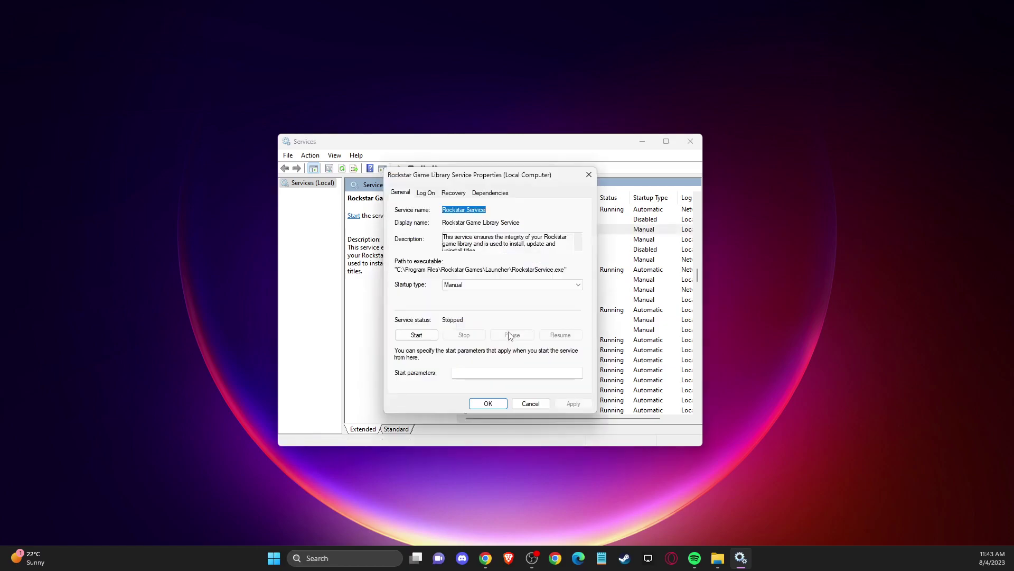
pyautogui.click(459, 285)
pyautogui.click(456, 302)
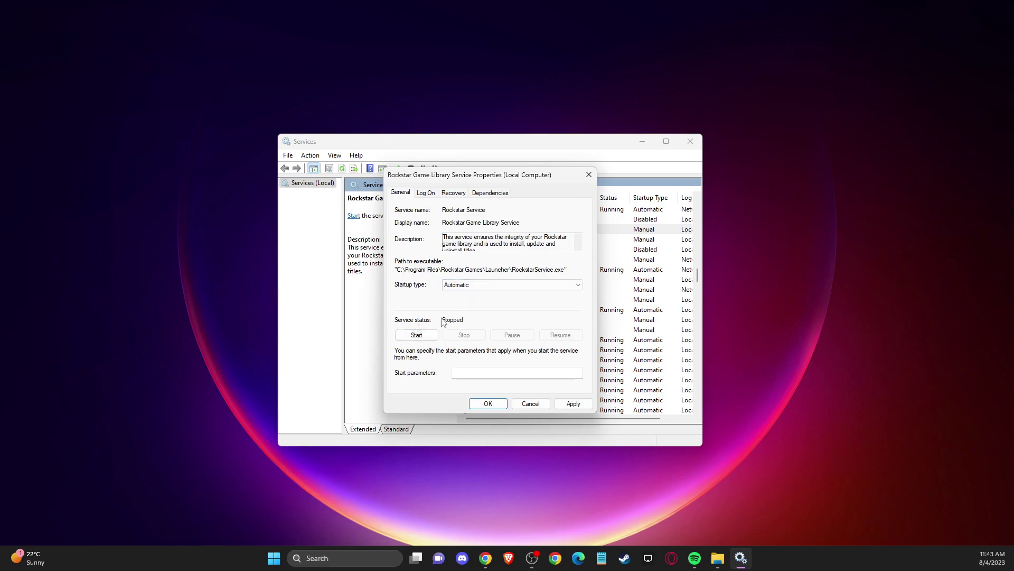
pyautogui.click(436, 336)
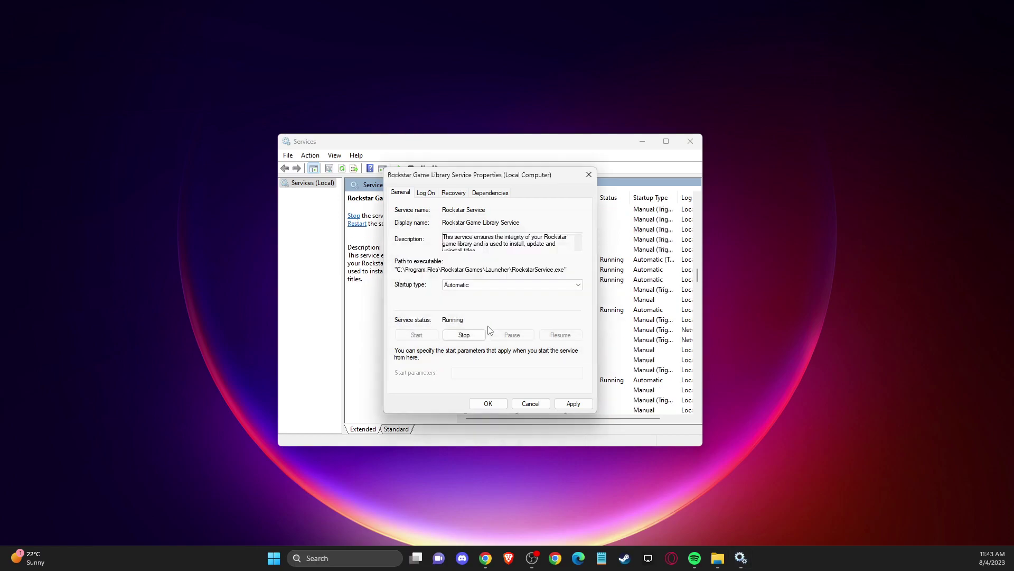
pyautogui.click(533, 404)
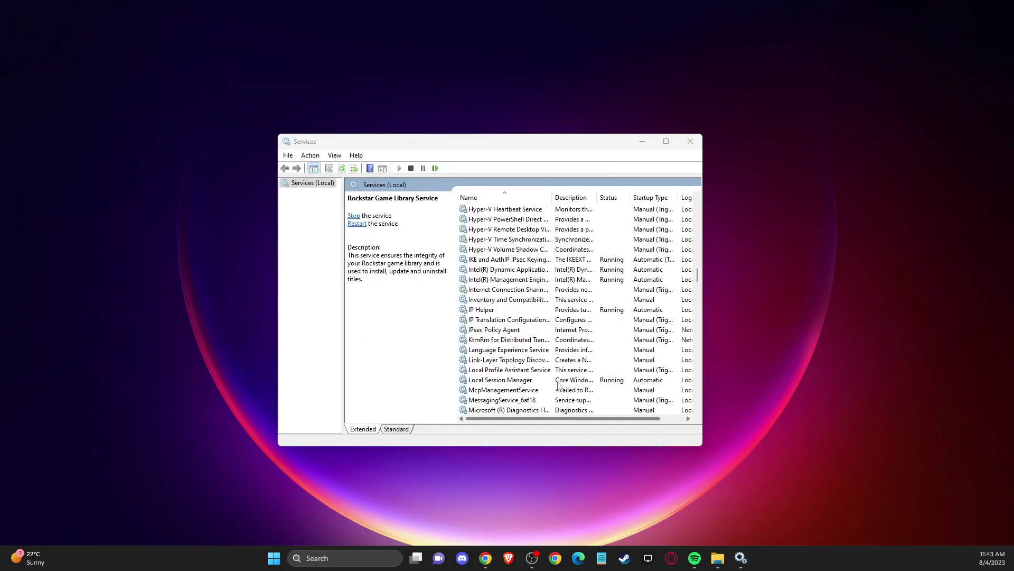
pyautogui.click(691, 141)
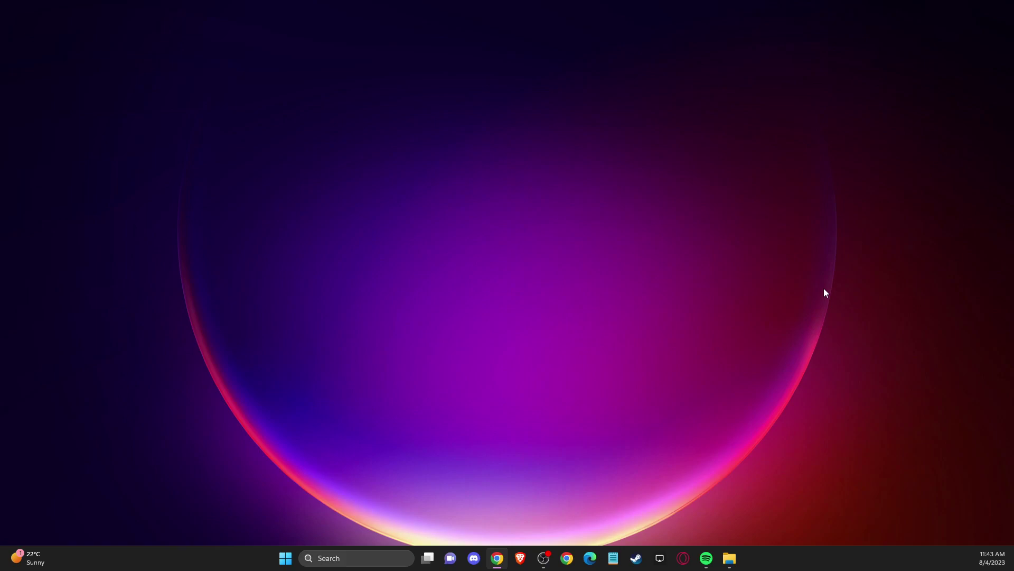